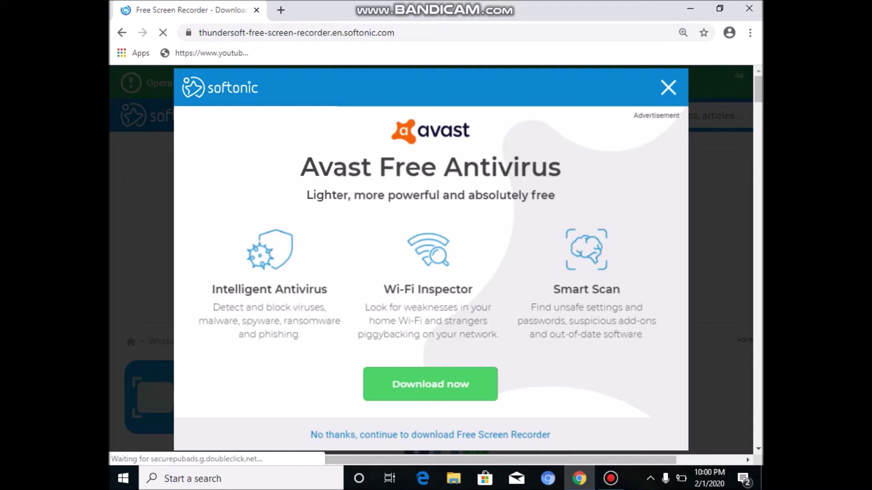
pyautogui.click(430, 435)
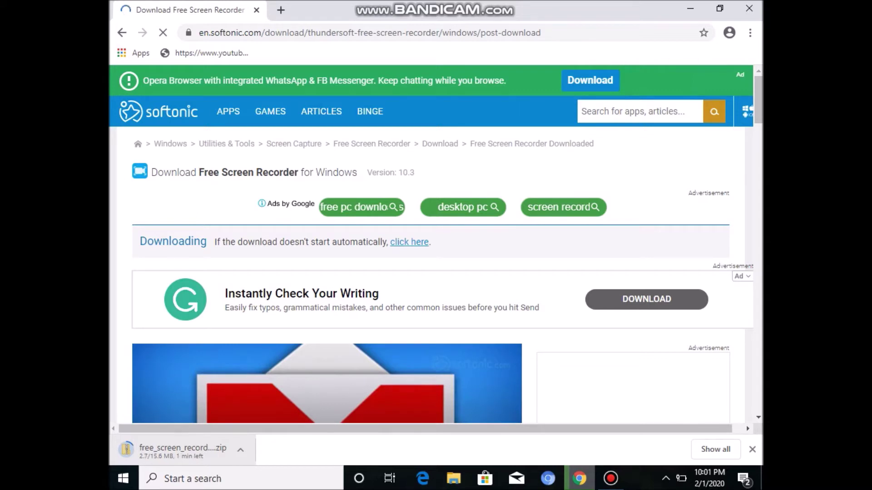
pyautogui.click(204, 458)
pyautogui.rightClick(204, 458)
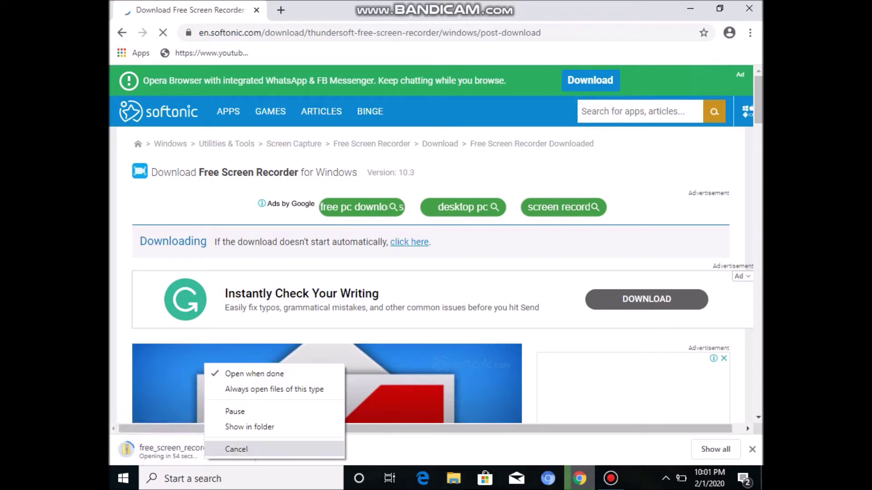
pyautogui.click(236, 449)
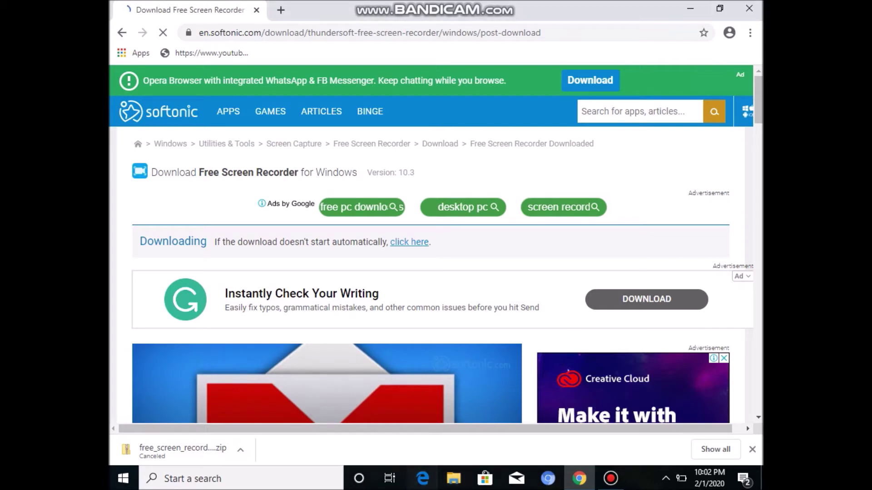
# Open the free_screen_recorder zip in the Downloads folder and run the free-screen-recorder-1010 installer inside it
pyautogui.click(454, 479)
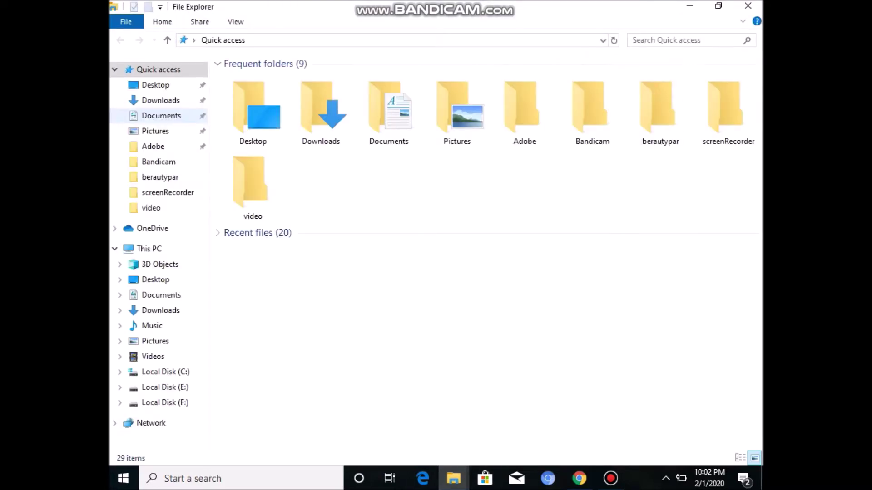
pyautogui.click(161, 101)
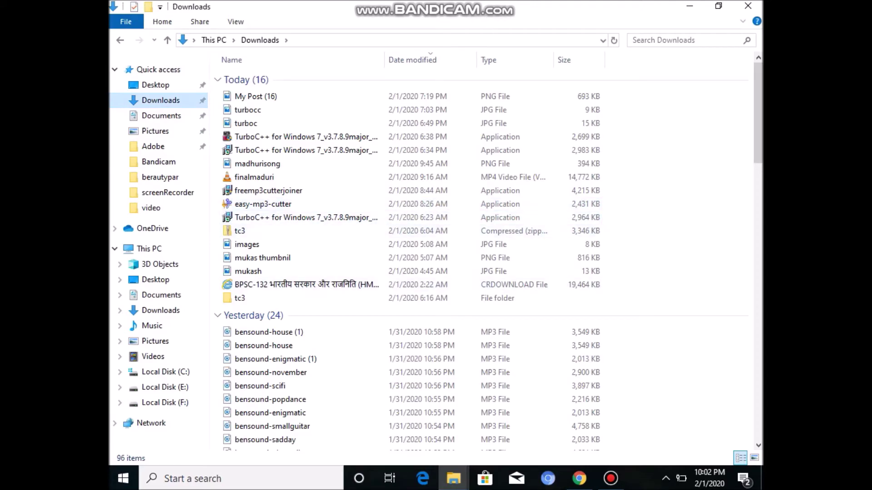
pyautogui.moveTo(757, 113); pyautogui.dragTo(757, 380)
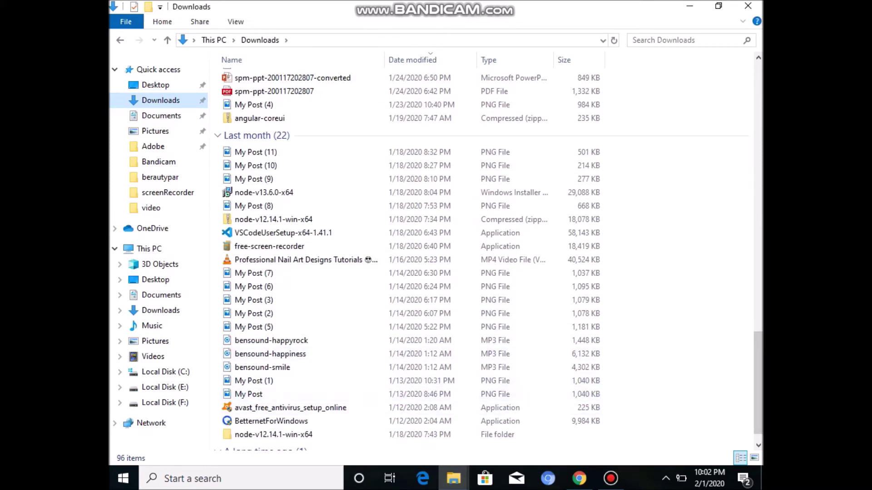
pyautogui.scroll(-1, 488, 262)
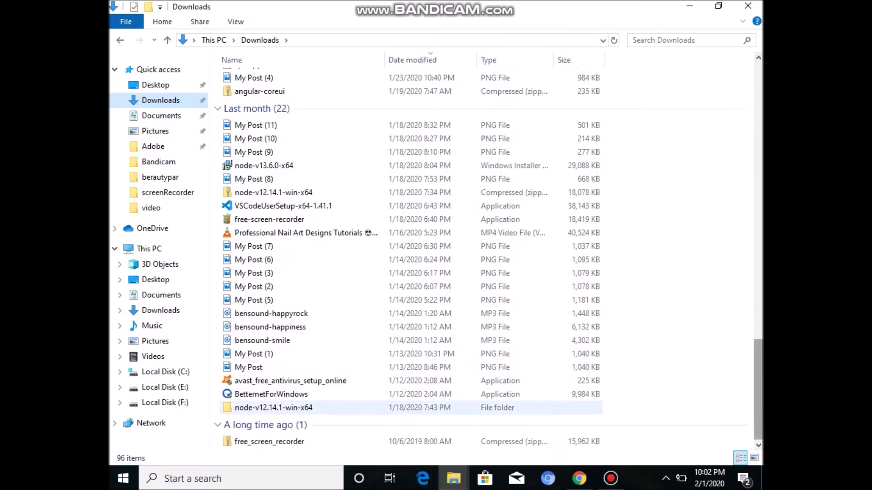
pyautogui.doubleClick(269, 441)
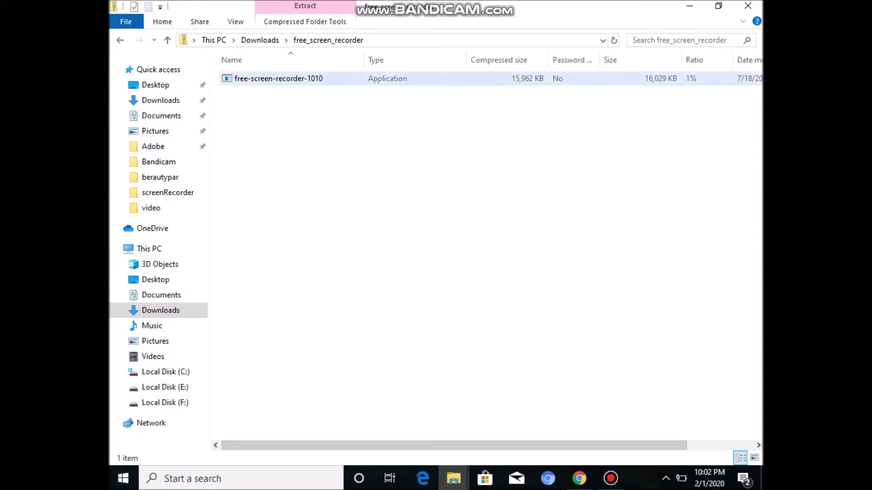
pyautogui.click(279, 79)
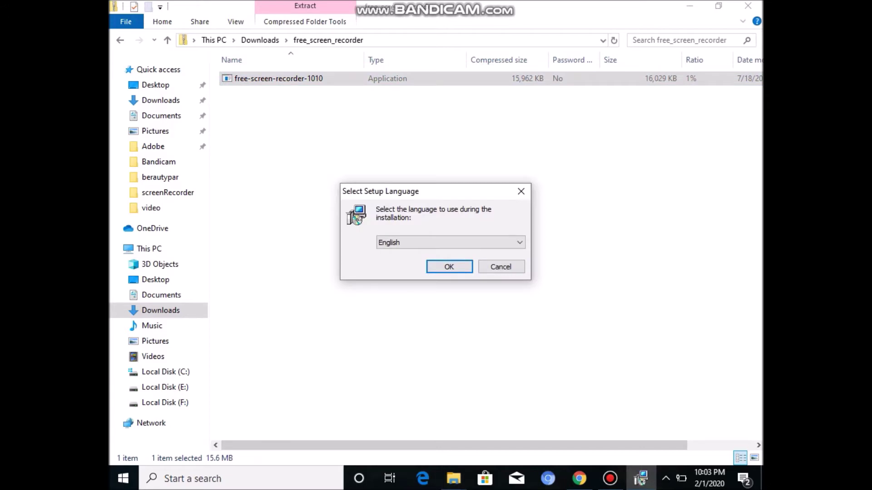
# Install Free Screen Recorder in English with desktop and Quick Launch icons, and finish setup with the program set to launch
pyautogui.click(448, 266)
pyautogui.click(509, 341)
pyautogui.press('Return')
pyautogui.press('Return')
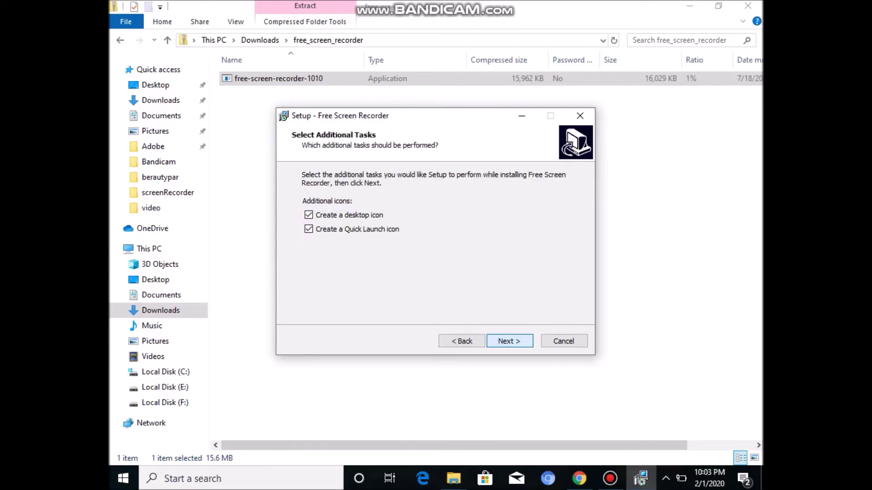
pyautogui.press('Return')
pyautogui.press('Return')
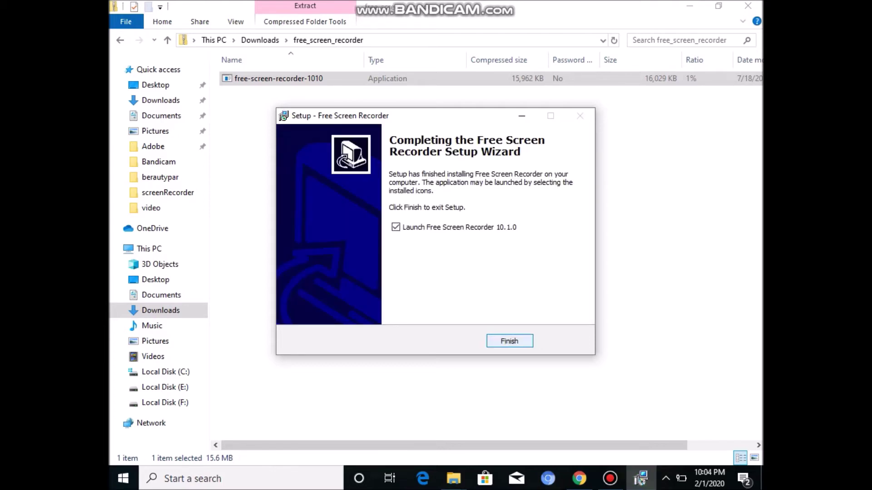
pyautogui.press('Return')
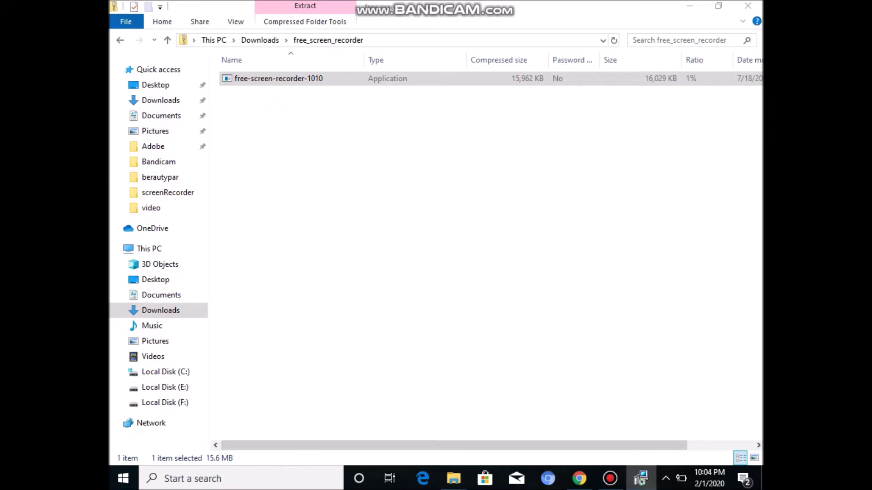
# Close the installer's folder, minimize the browser and refresh the desktop
pyautogui.click(748, 5)
pyautogui.click(747, 6)
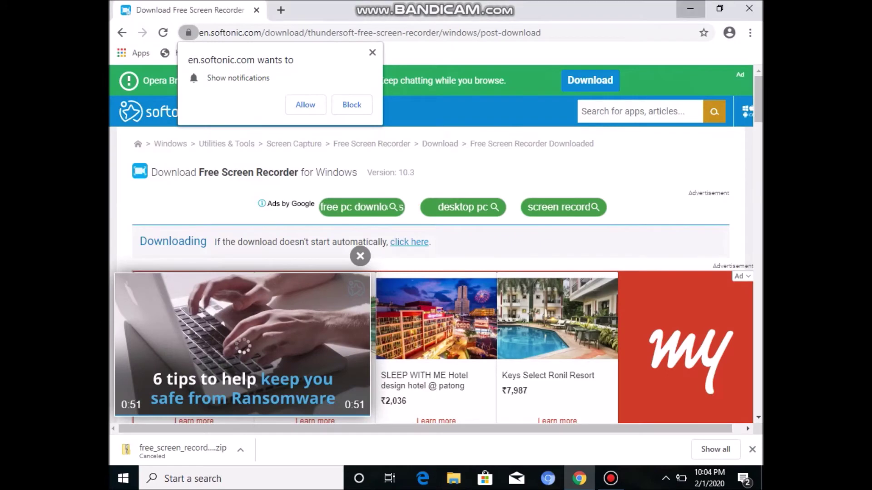
pyautogui.click(689, 8)
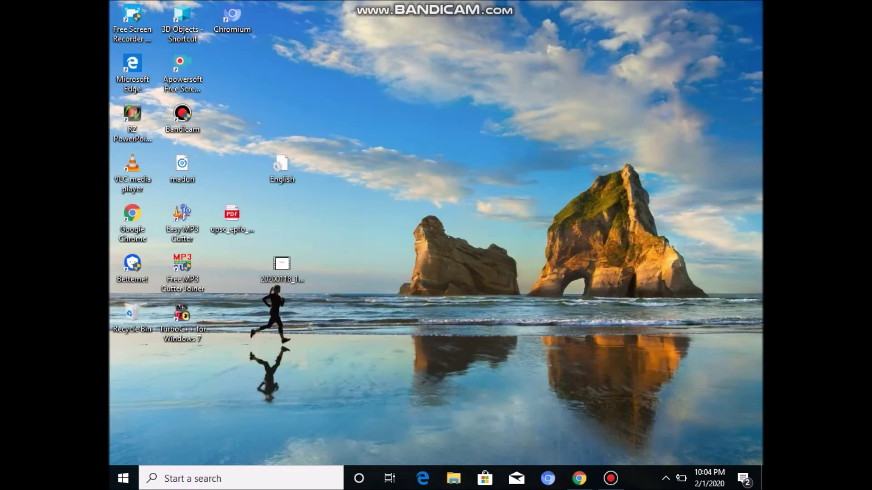
pyautogui.rightClick(546, 167)
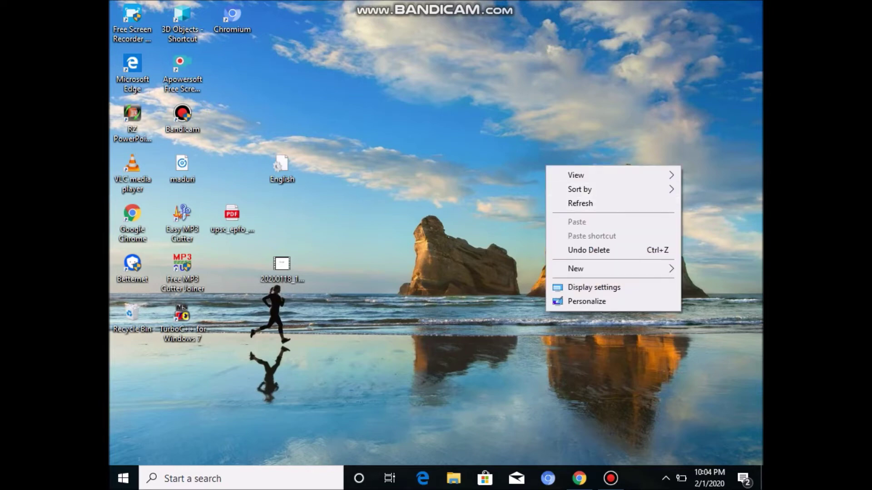
pyautogui.click(568, 203)
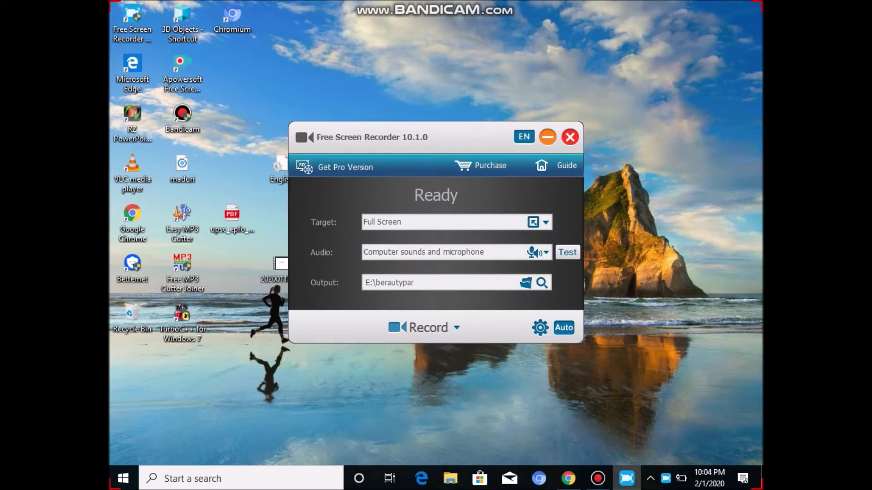
# Record a short test clip of the full screen and stop the recording
pyautogui.click(418, 327)
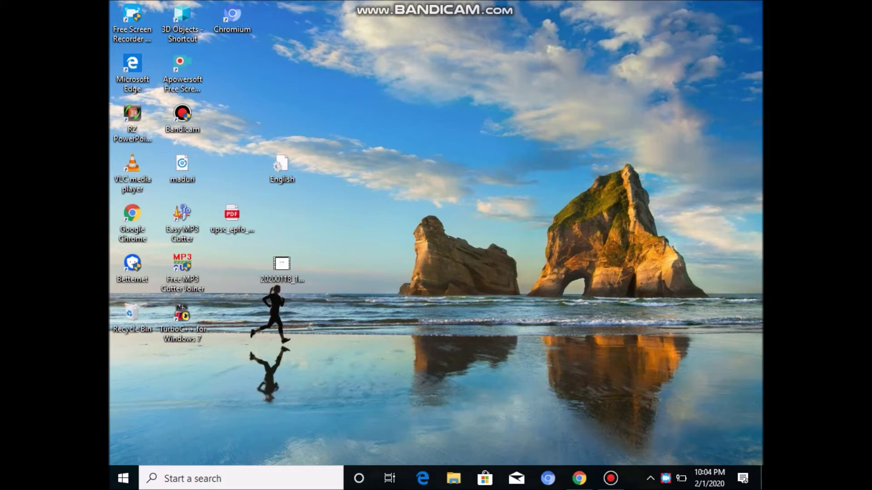
pyautogui.moveTo(666, 478)
pyautogui.rightClick(665, 478)
pyautogui.click(696, 445)
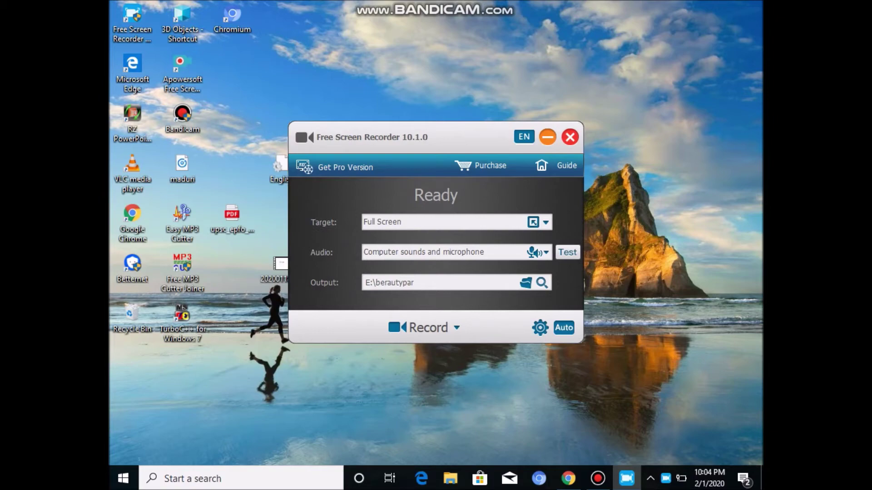
pyautogui.click(541, 282)
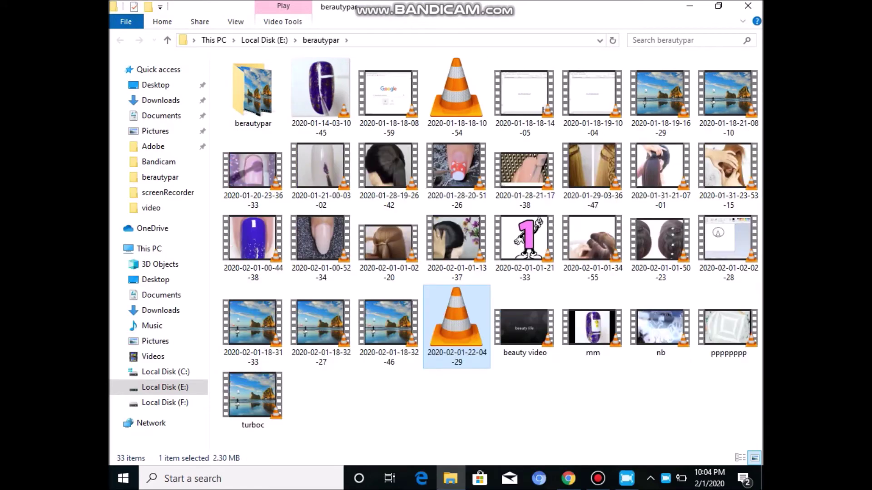
pyautogui.click(660, 328)
pyautogui.click(456, 327)
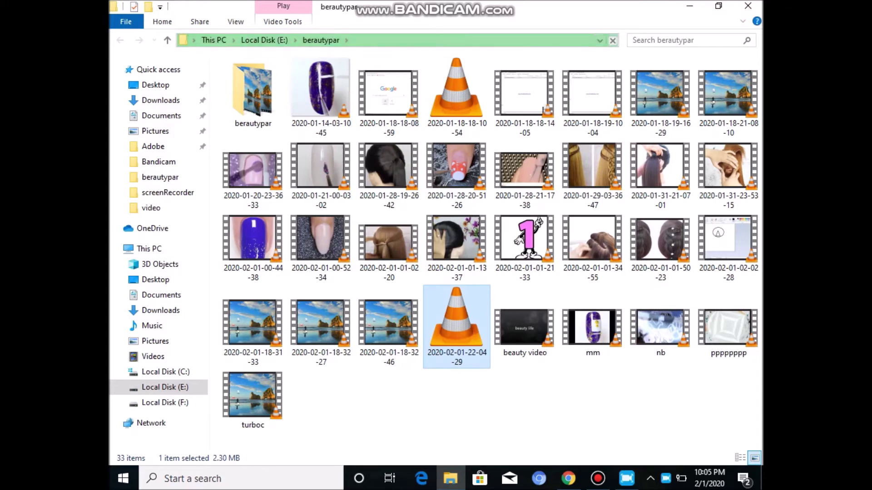
pyautogui.doubleClick(454, 330)
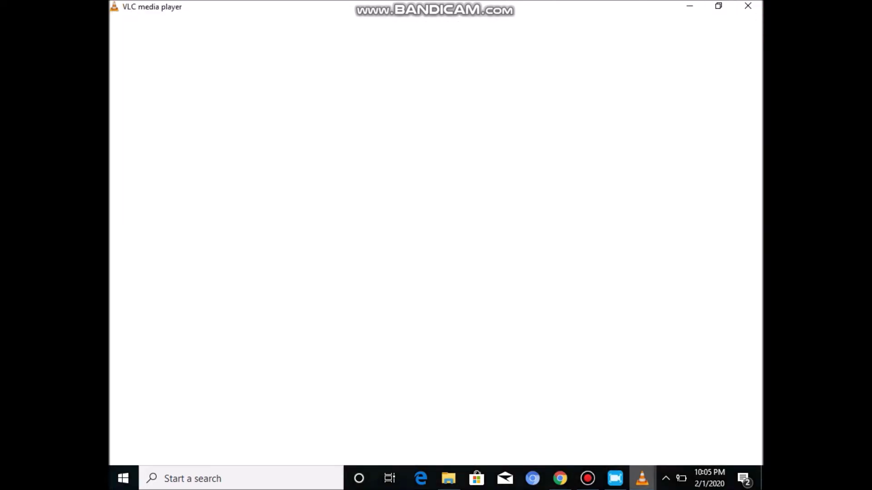
pyautogui.moveTo(642, 478)
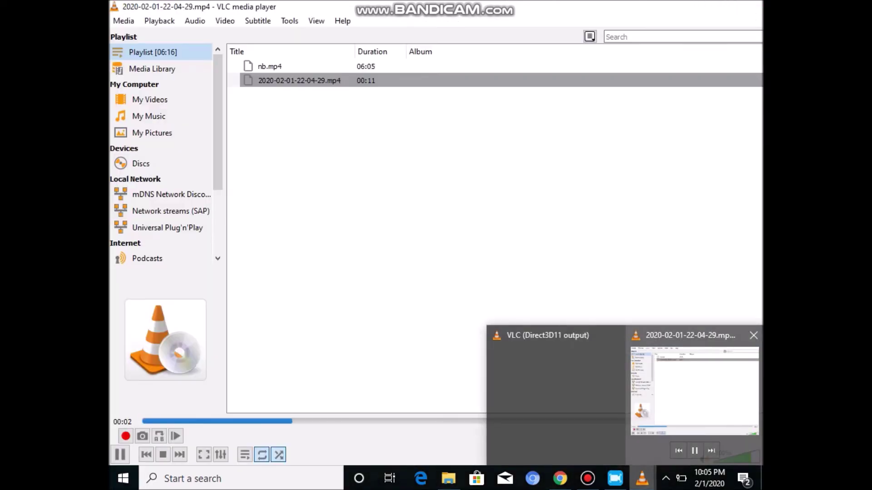
# Close the media player, minimize the output folder and exit Free Screen Recorder
pyautogui.click(753, 335)
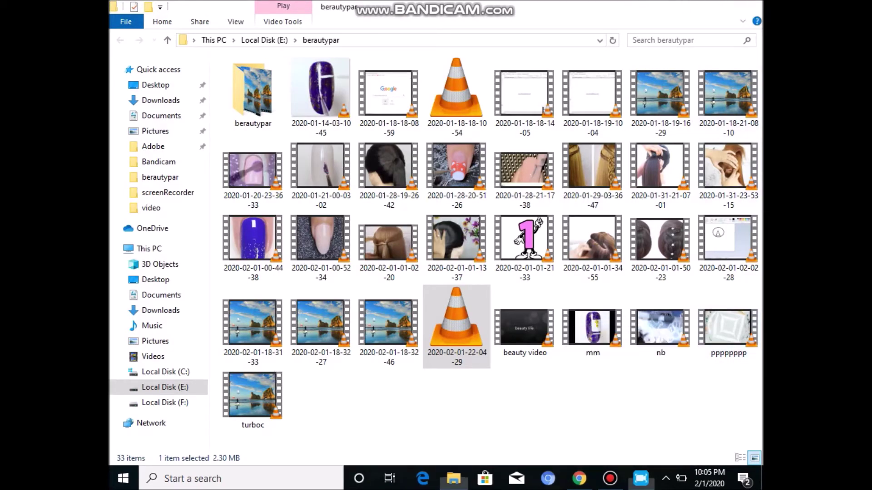
pyautogui.click(690, 6)
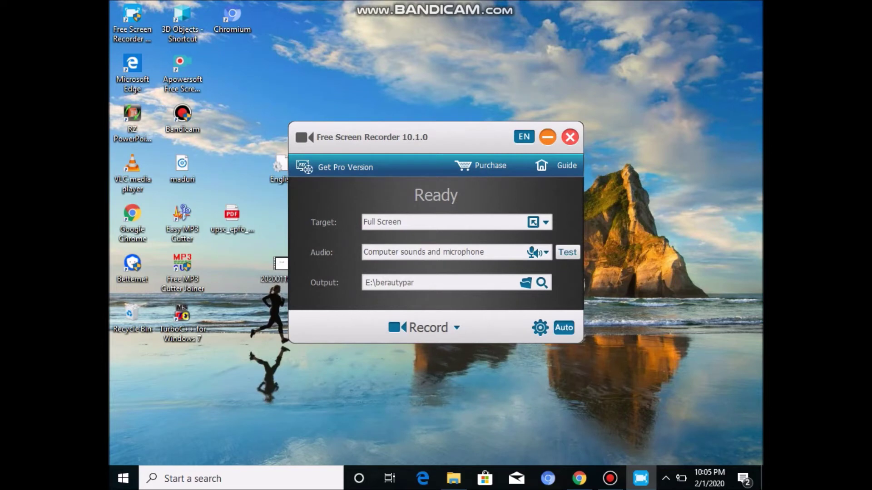
pyautogui.click(570, 137)
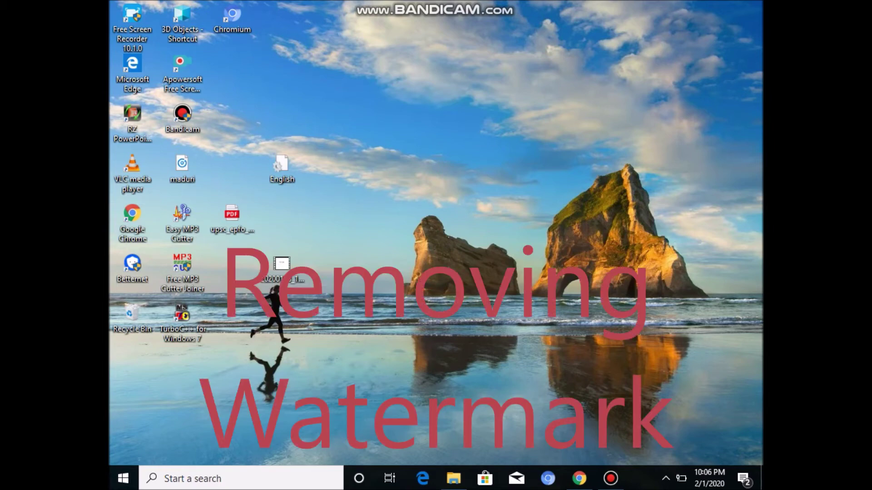
# Move the Free Screen Recorder shortcut to an empty area of the desktop and open the Language folder at its file location
pyautogui.moveTo(132, 19); pyautogui.dragTo(331, 78)
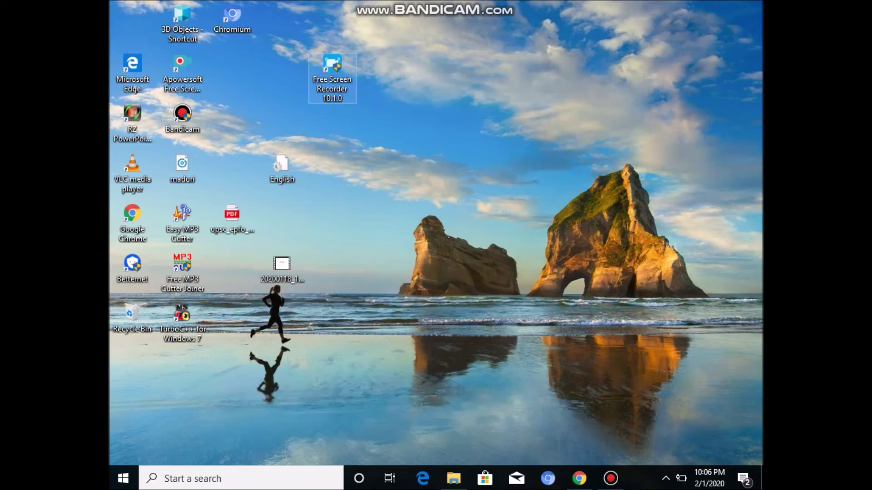
pyautogui.rightClick(331, 76)
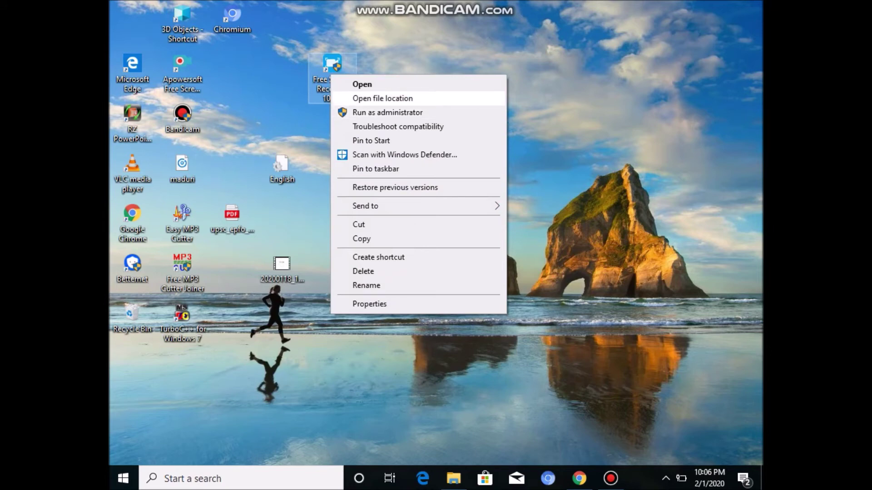
pyautogui.click(382, 98)
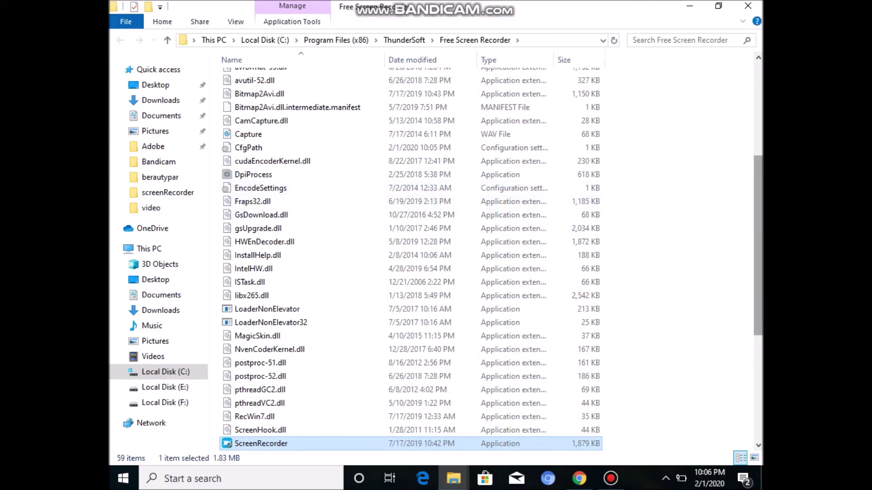
pyautogui.scroll(5, 411, 259)
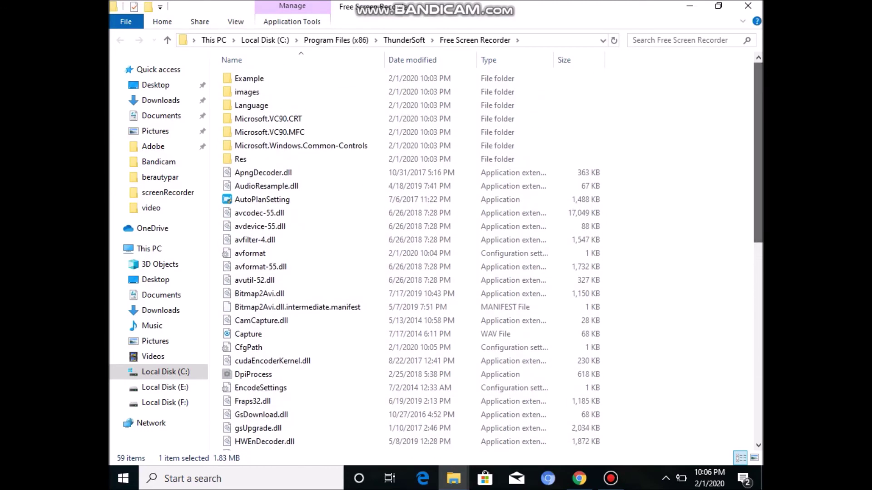
pyautogui.doubleClick(252, 105)
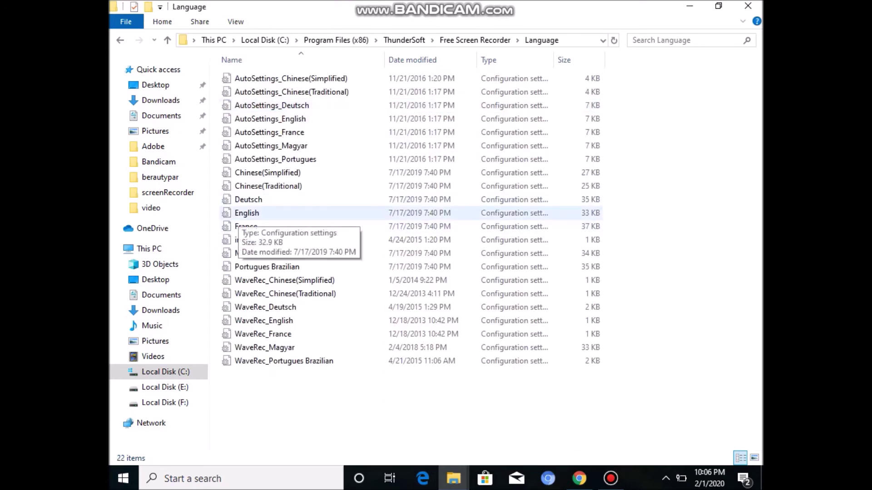
# Copy the English configuration file from the Language folder to the desktop, replacing the existing English.ini there
pyautogui.rightClick(239, 217)
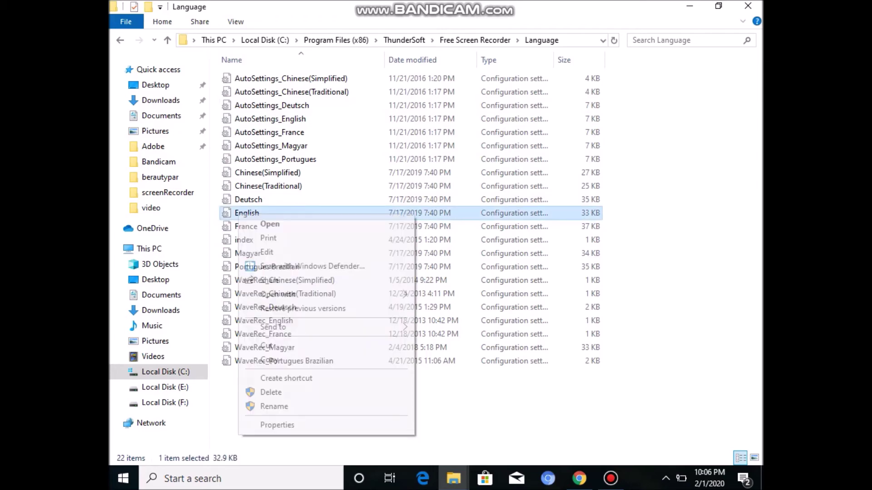
pyautogui.click(269, 360)
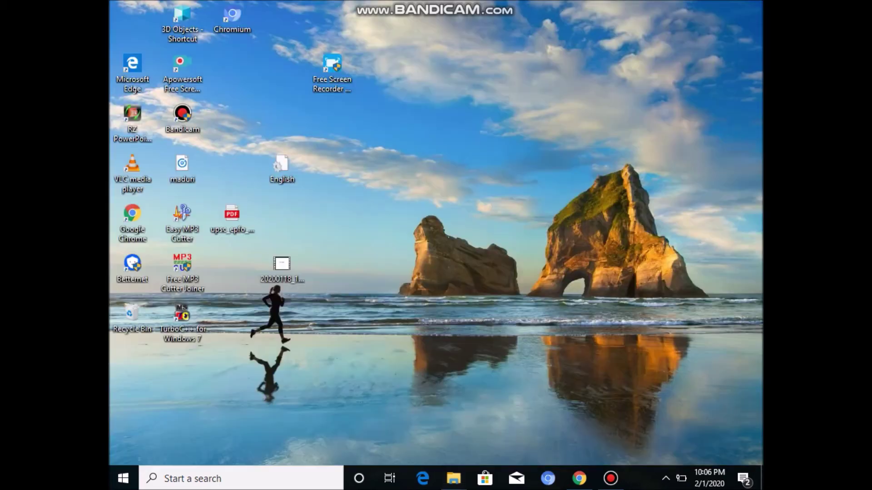
pyautogui.click(332, 72)
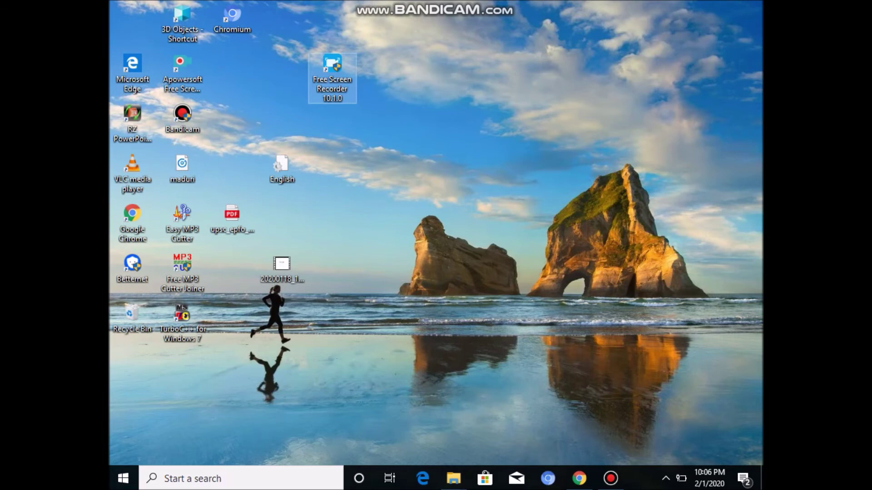
pyautogui.rightClick(521, 310)
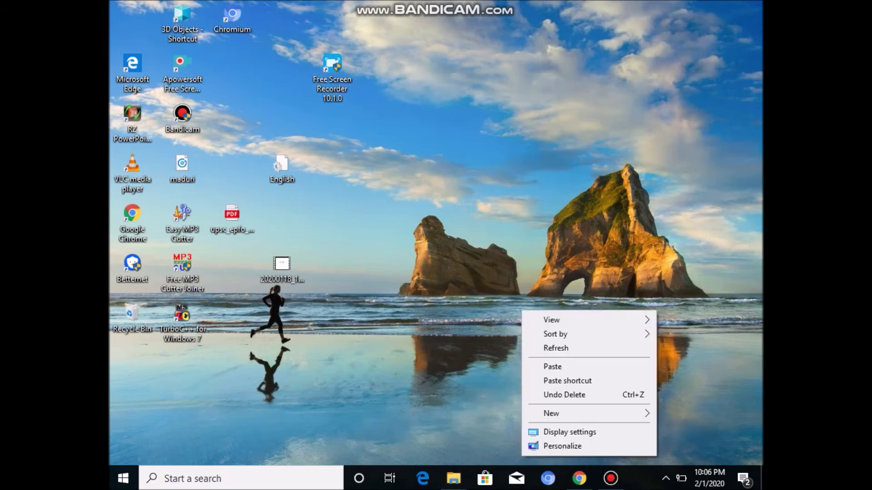
pyautogui.click(552, 367)
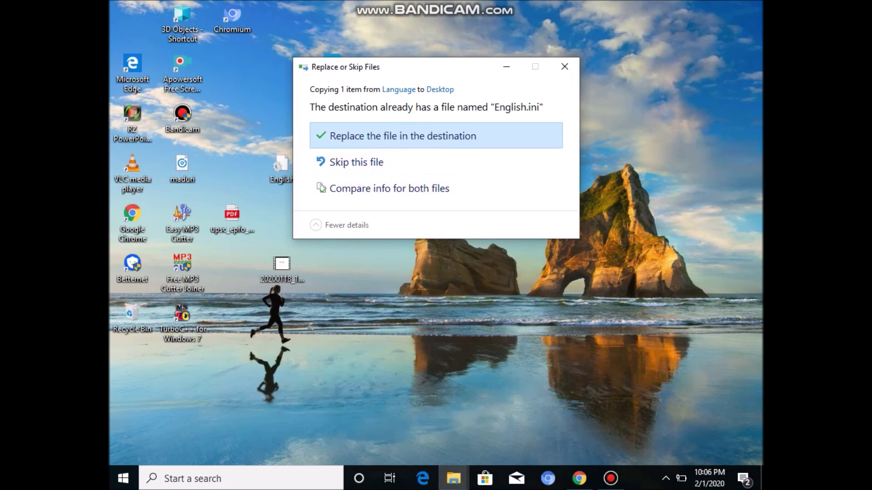
pyautogui.click(403, 136)
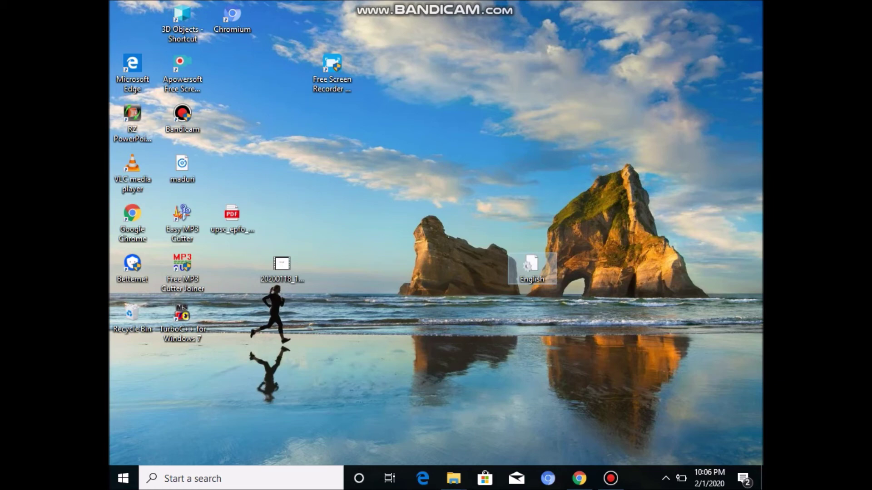
# Open the desktop copy of the English file in Notepad and maximize the window
pyautogui.rightClick(527, 271)
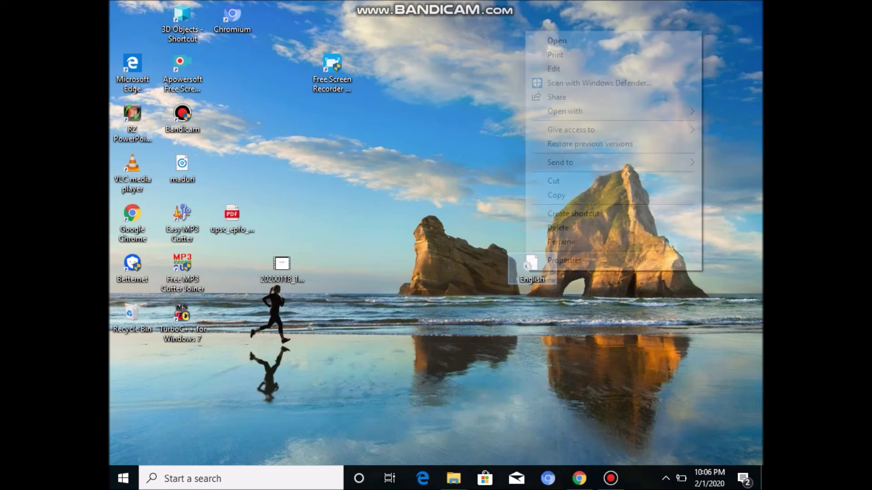
pyautogui.moveTo(565, 111)
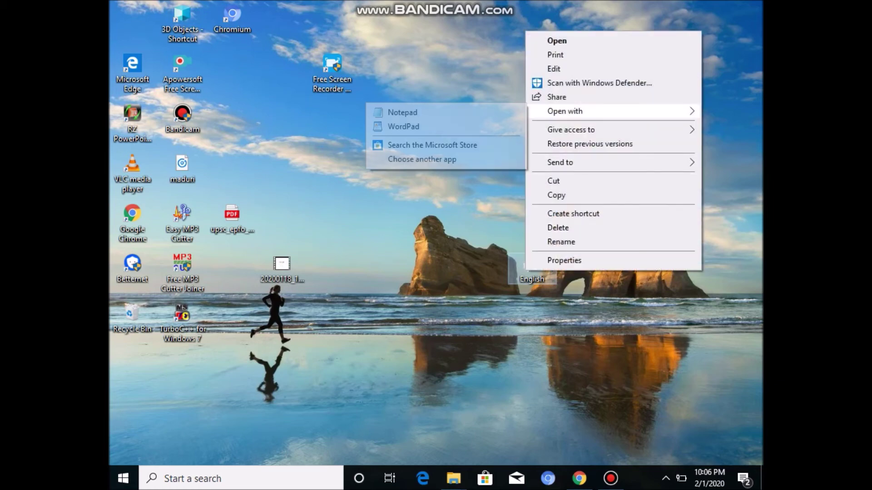
pyautogui.click(402, 112)
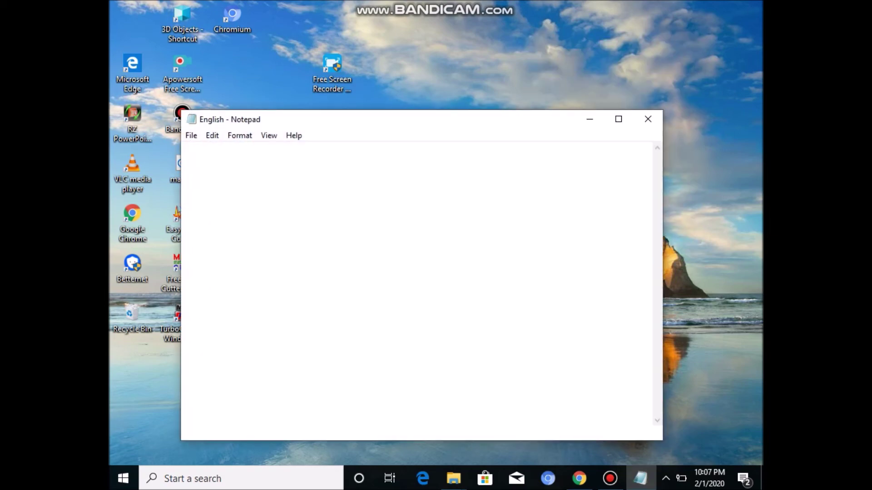
pyautogui.click(618, 119)
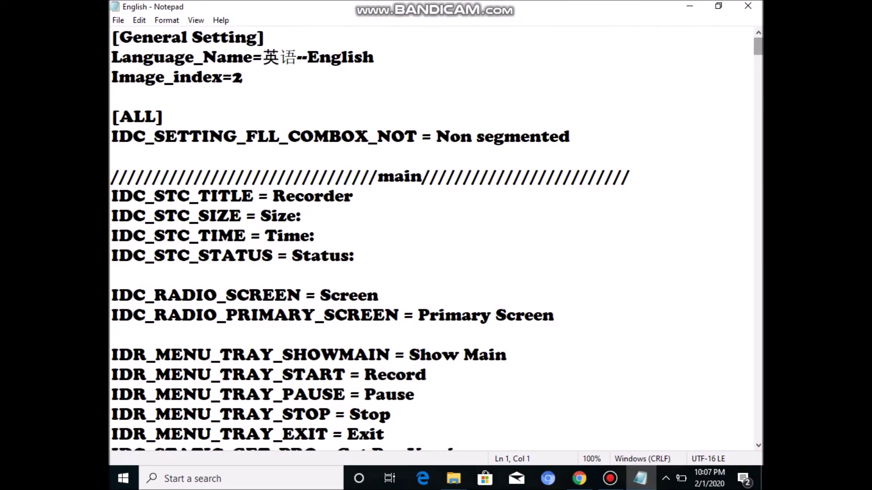
pyautogui.scroll(-12, 433, 239)
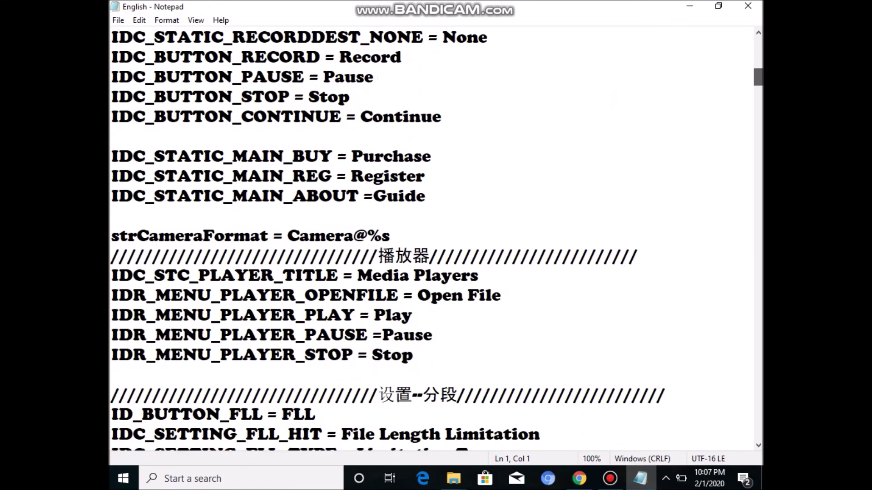
pyautogui.scroll(-14, 433, 239)
pyautogui.scroll(-1, 434, 238)
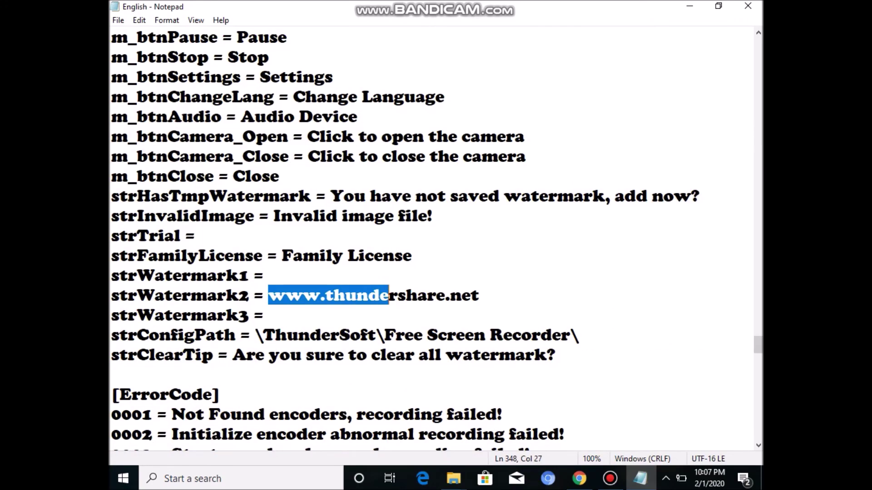
pyautogui.moveTo(389, 295); pyautogui.dragTo(479, 295)
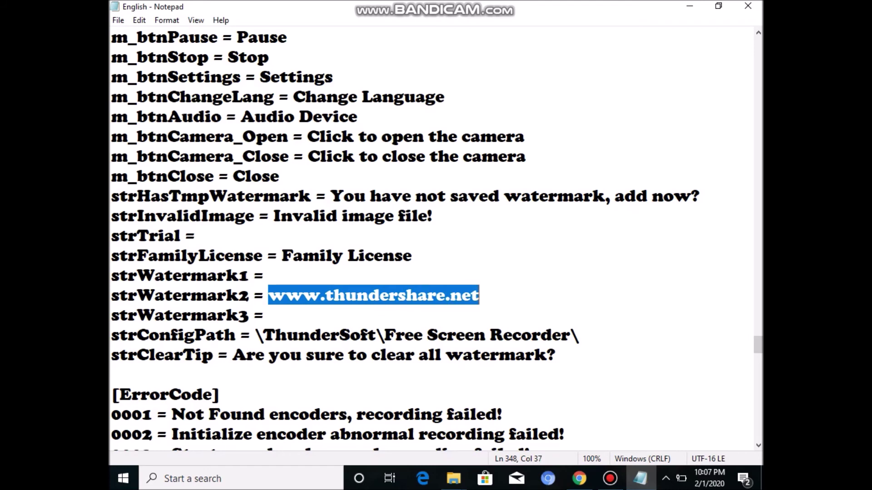
pyautogui.press('Delete')
pyautogui.hotkey('ctrl', 's')
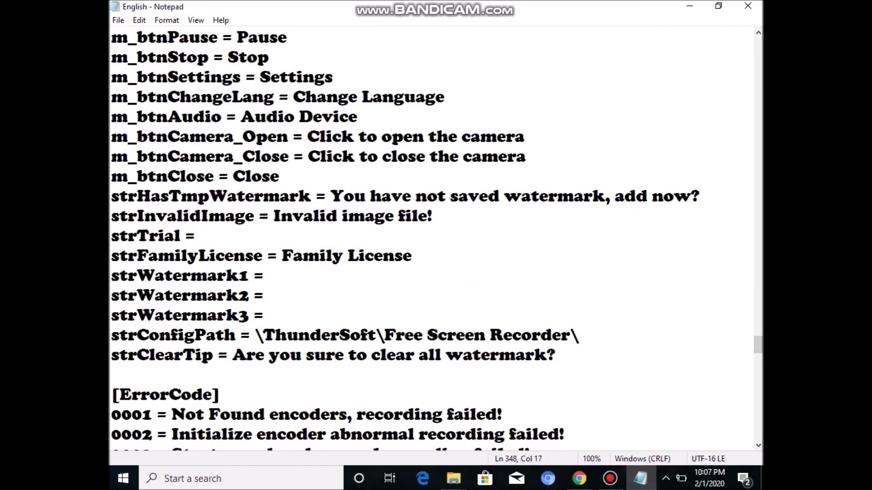
pyautogui.click(748, 6)
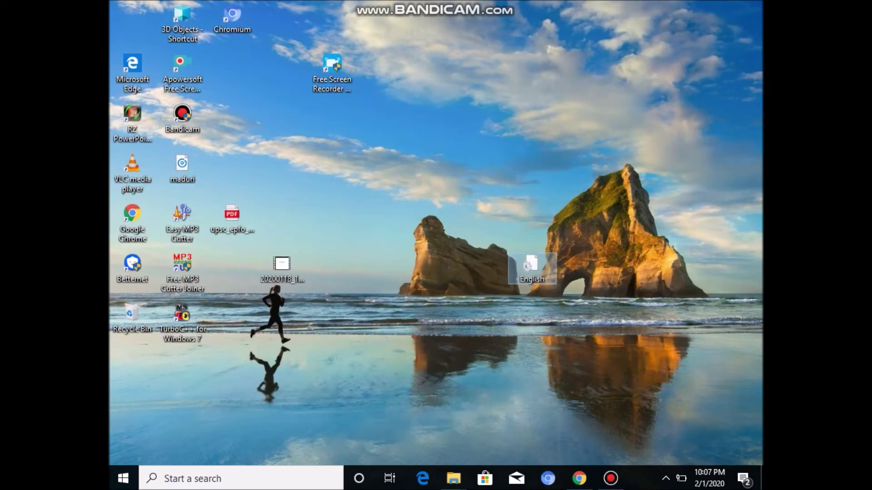
# Copy the edited English file from the desktop into the Language folder, replacing the original with administrator permission, and close the folder
pyautogui.rightClick(522, 269)
pyautogui.click(552, 194)
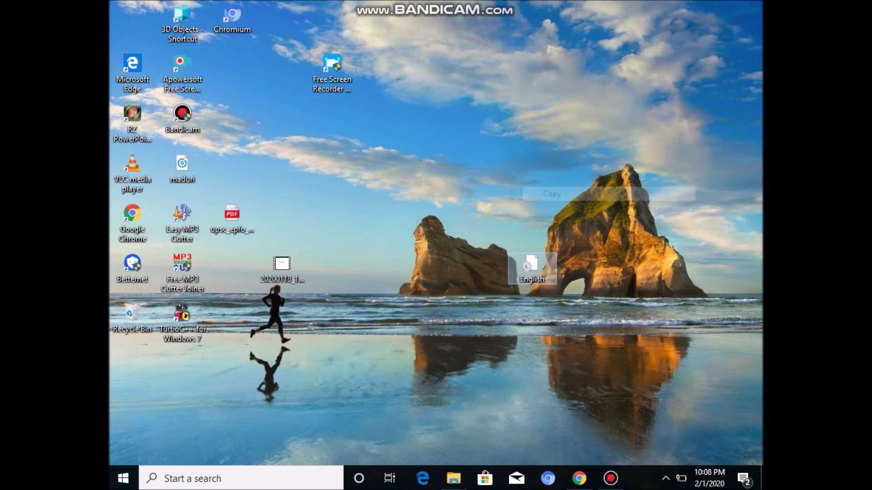
pyautogui.moveTo(454, 479)
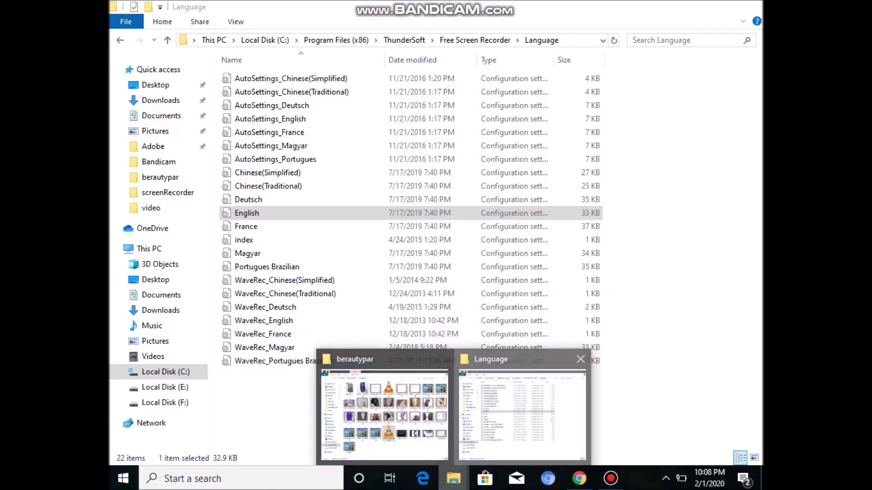
pyautogui.click(522, 413)
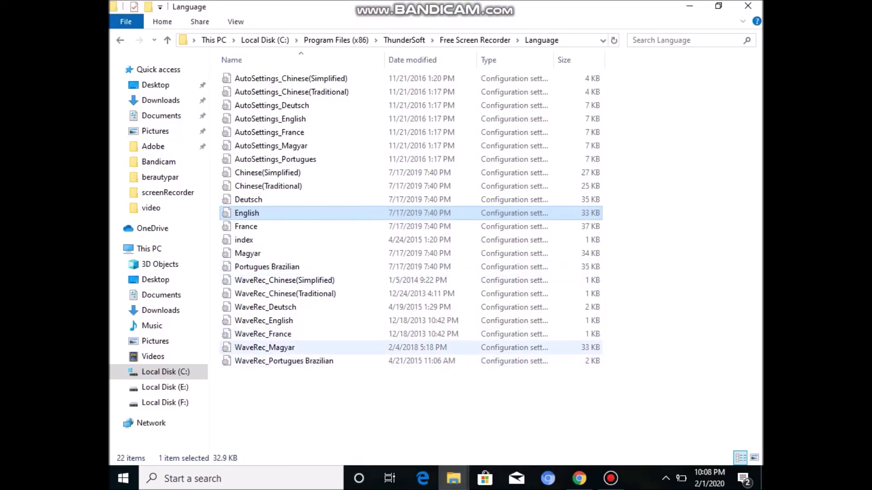
pyautogui.click(654, 314)
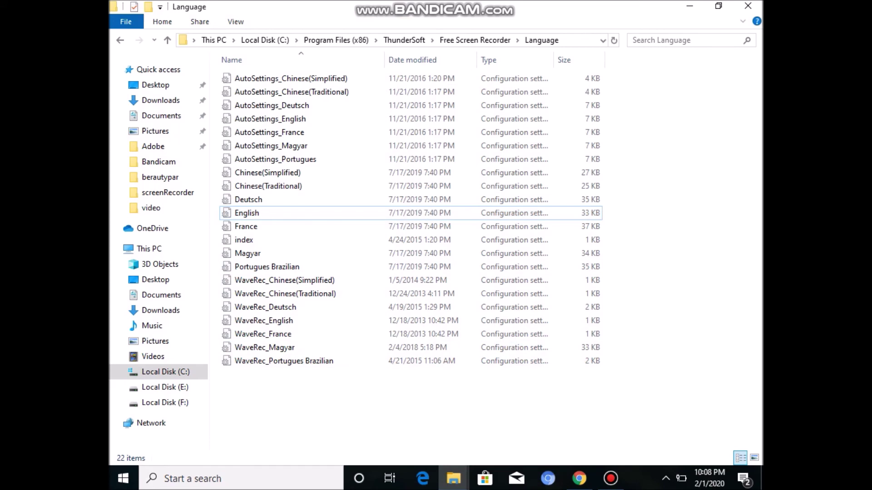
pyautogui.hotkey('ctrl', 'v')
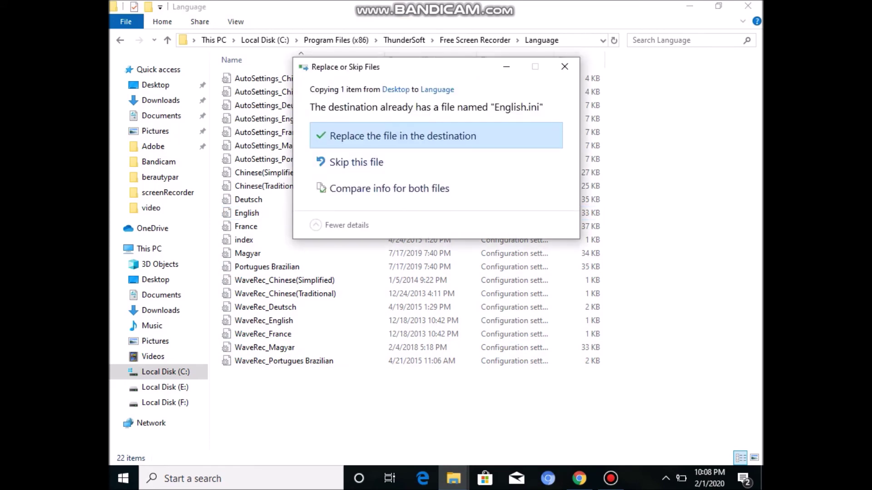
pyautogui.press('Return')
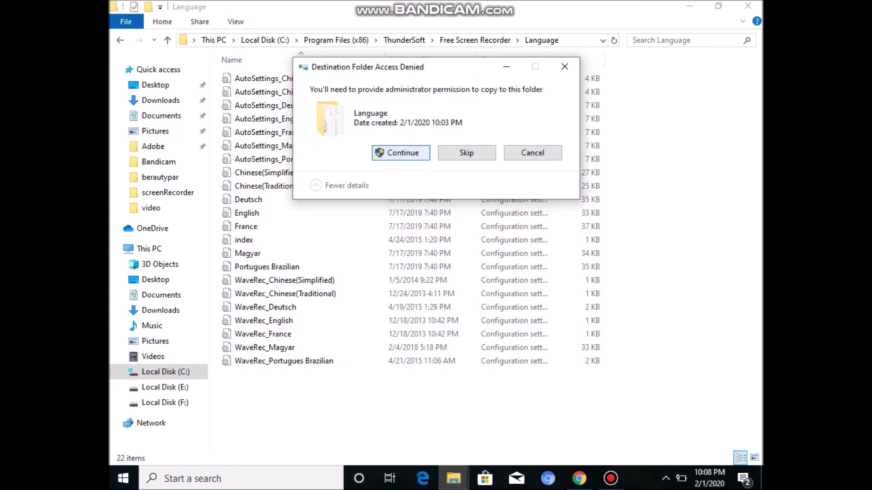
pyautogui.press('Return')
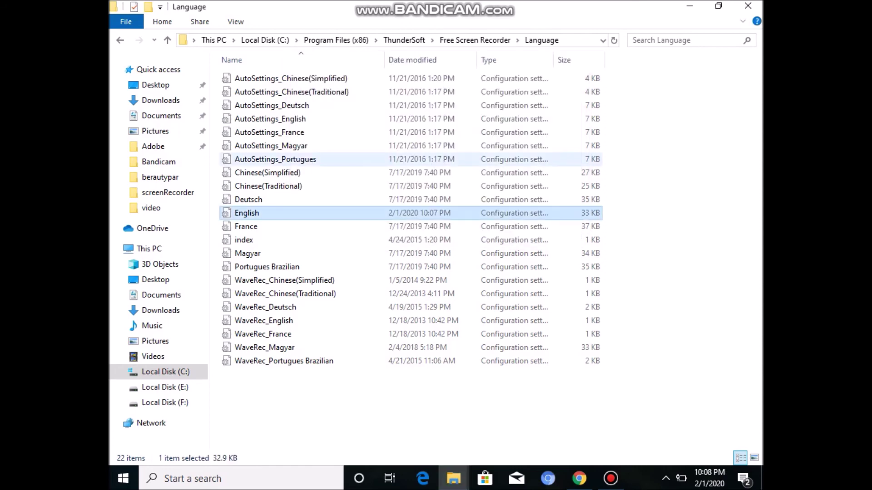
pyautogui.click(748, 6)
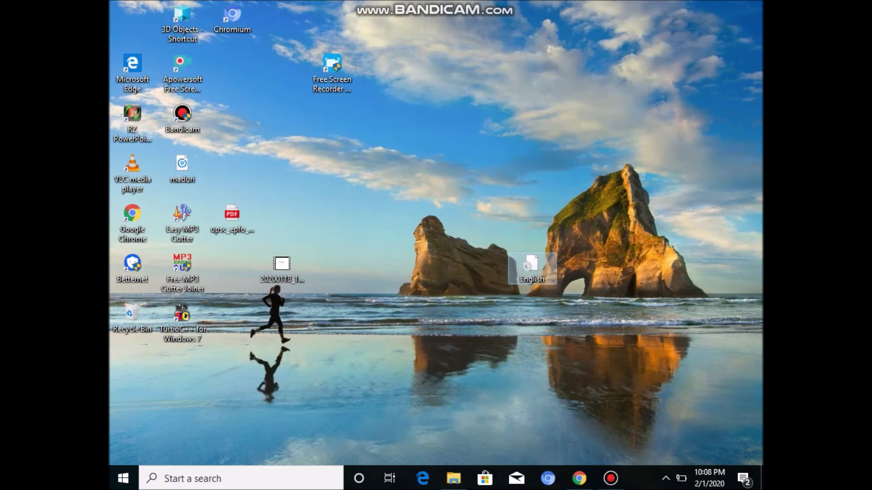
# Launch Free Screen Recorder, record a short test clip of the desktop and stop the recording
pyautogui.click(333, 72)
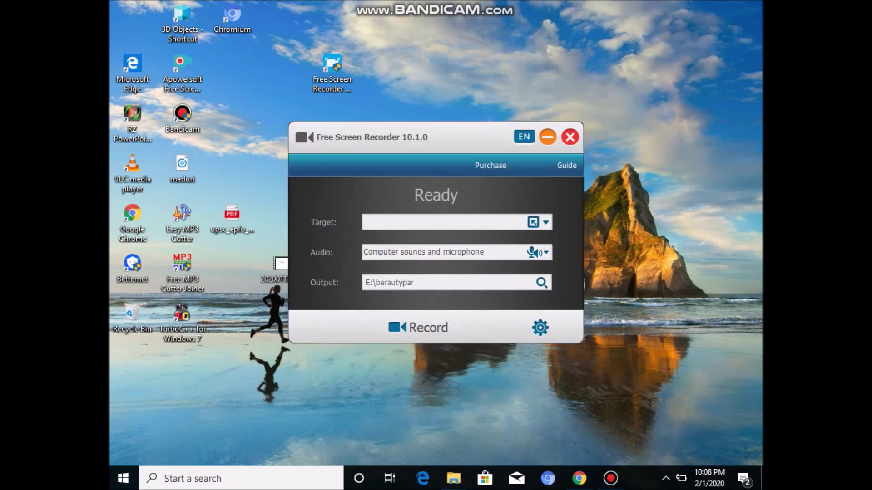
pyautogui.click(421, 327)
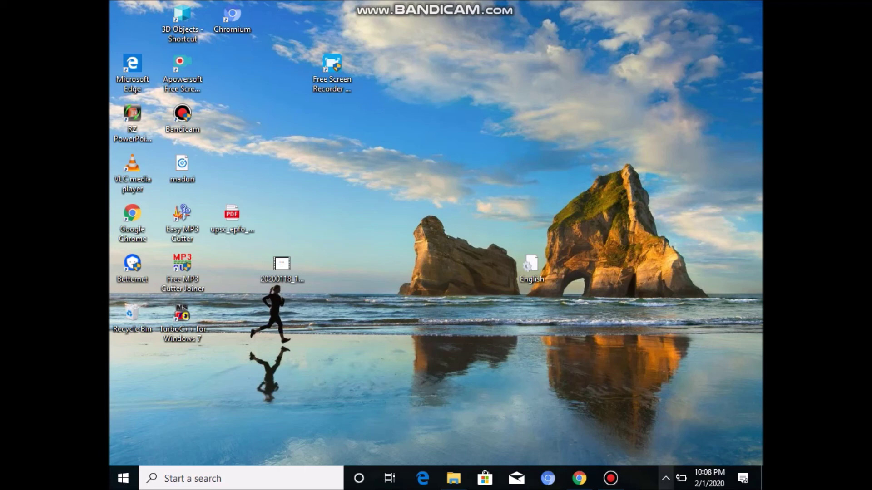
pyautogui.click(665, 478)
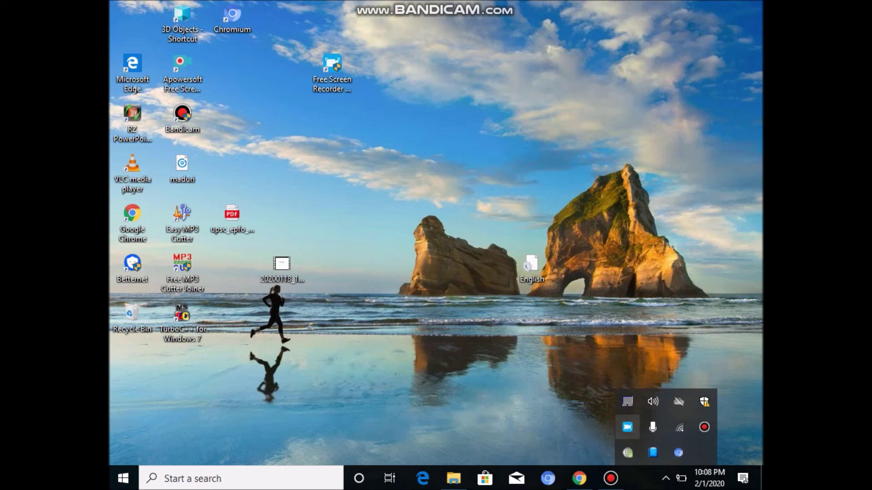
pyautogui.rightClick(627, 427)
pyautogui.click(658, 394)
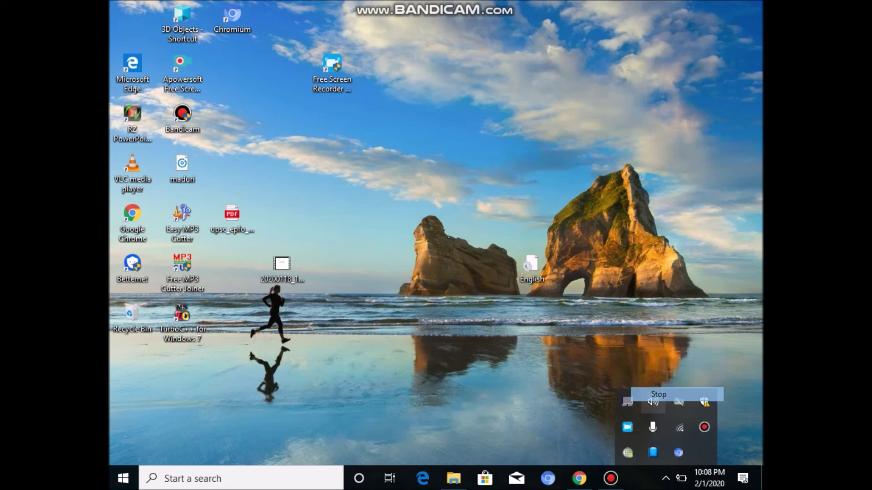